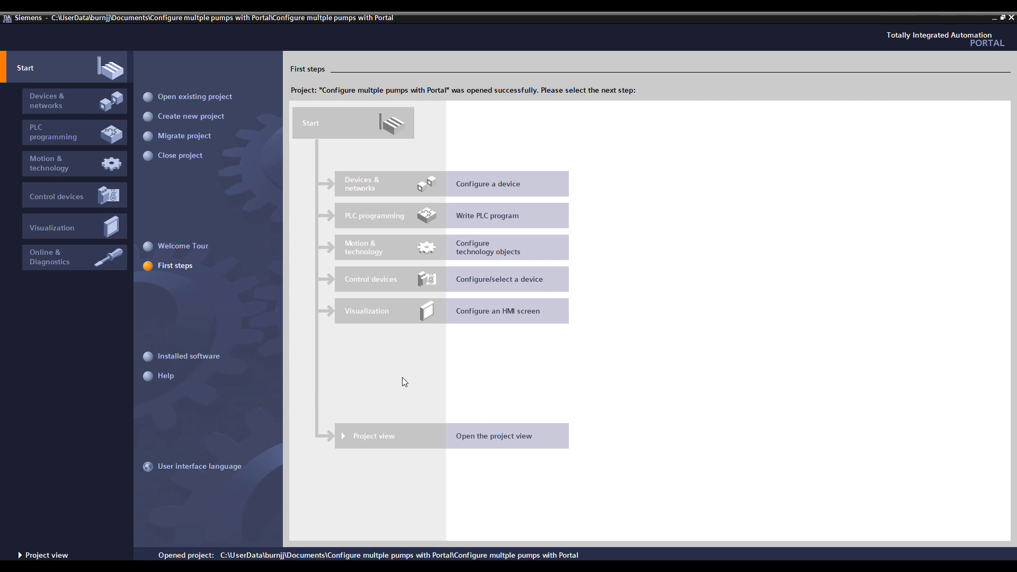
- Open the project view showing PLC_1's network with SIMOCODE Pumps 1, 2 and 3
click(368, 437)
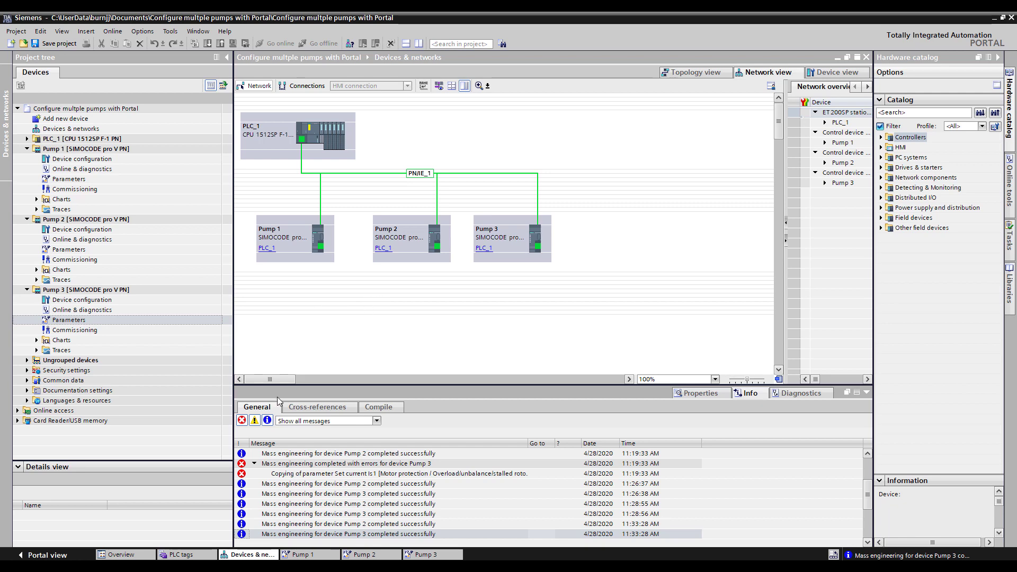
- Review Pump 1's cyclic send data, with Byte 0 bits mapped to OFF, ON and group fault
click(308, 554)
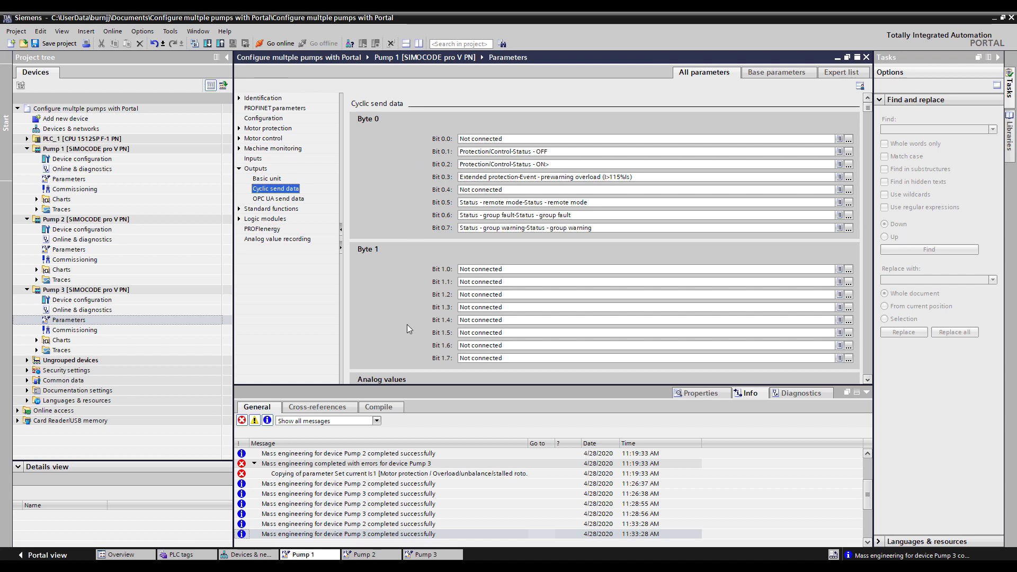
scroll(407, 325, down, 3)
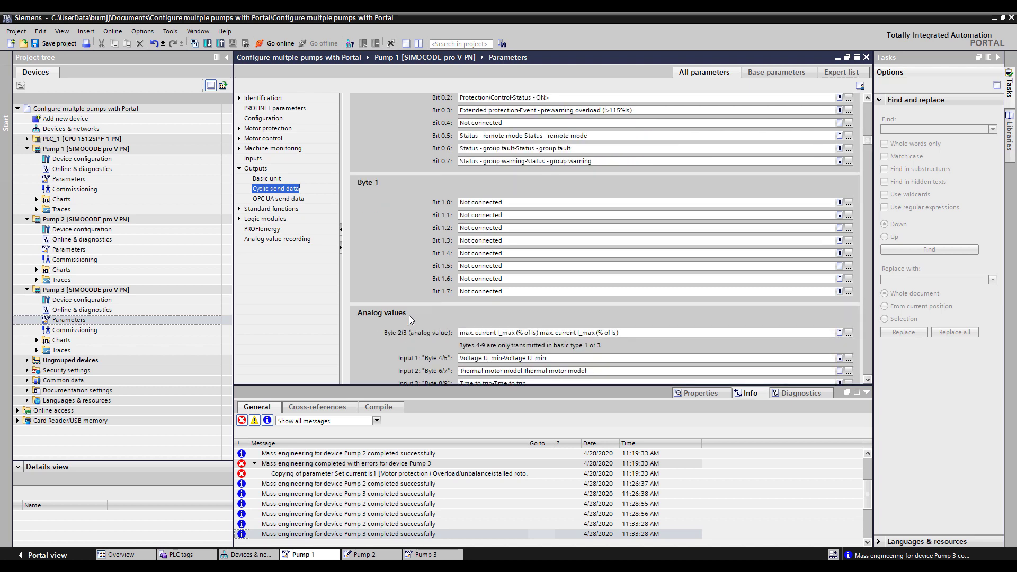
scroll(406, 316, up, 1)
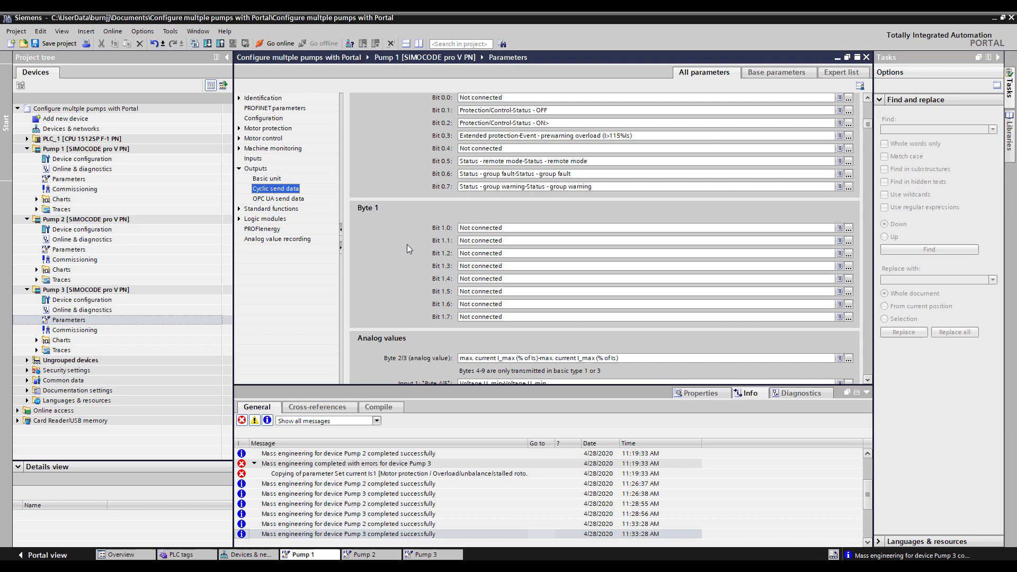
scroll(407, 244, down, 3)
scroll(404, 243, down, 3)
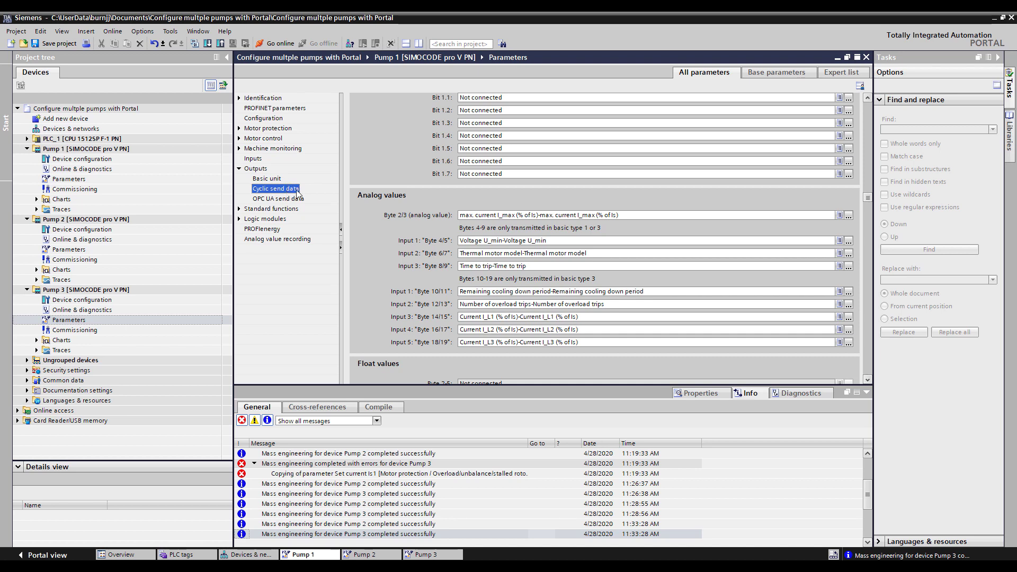
scroll(409, 158, up, 8)
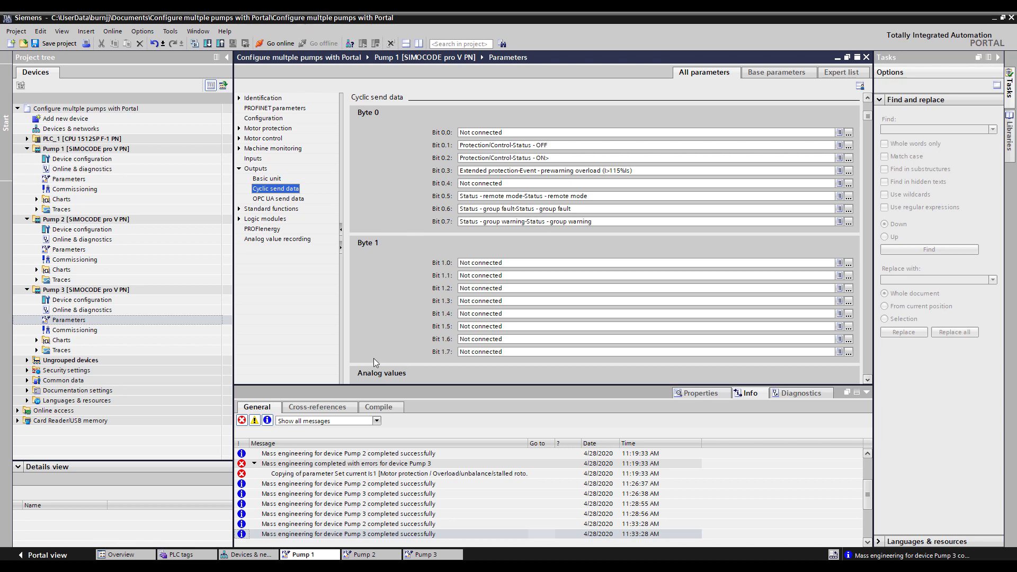
- Open PLC_1's PLC tag table, still empty apart from the add-new row
click(188, 555)
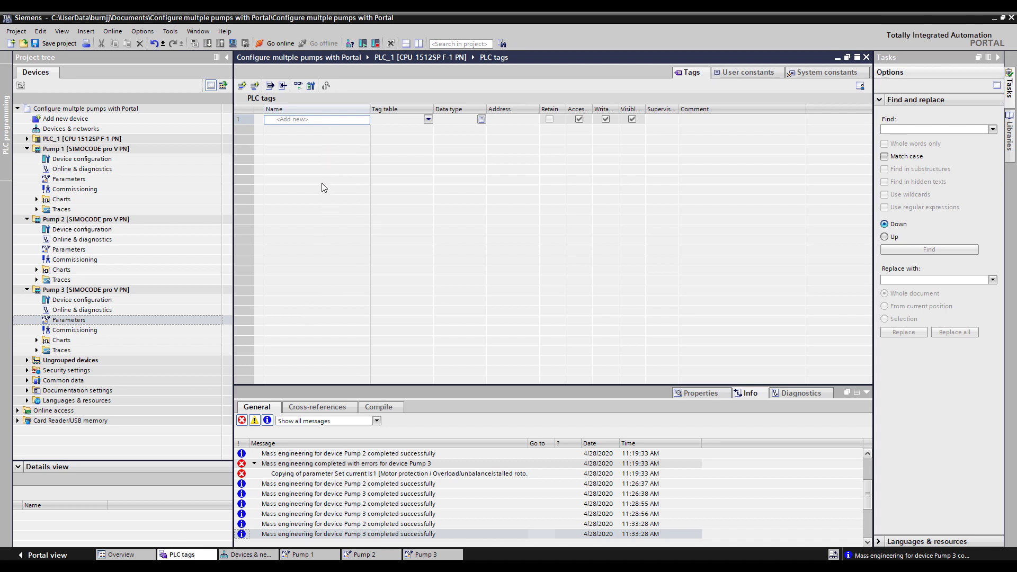
- Enable automatic PLC tag generation in Pump 1's I/O addresses for inputs 0 to 19
click(250, 555)
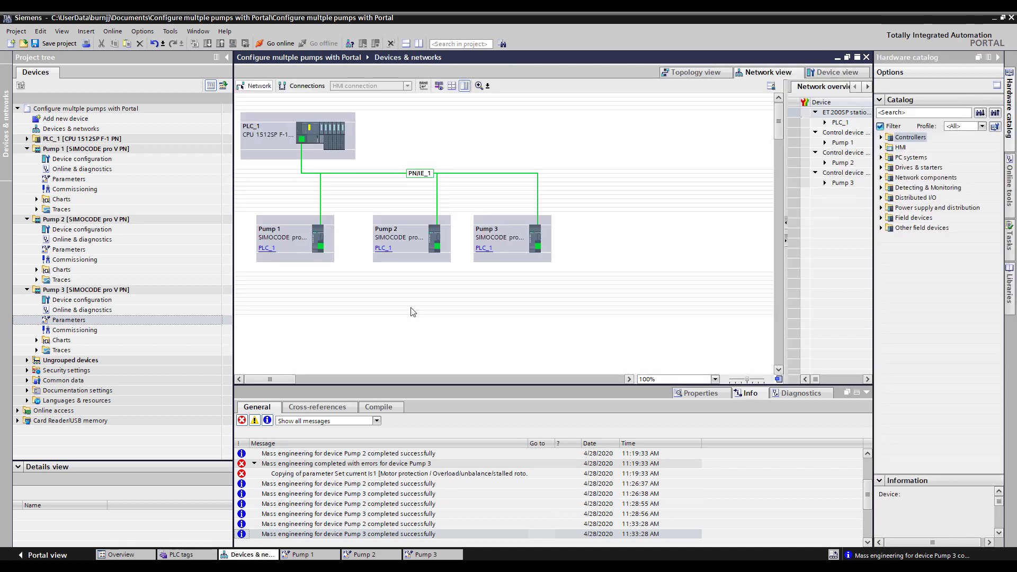
double_click(319, 236)
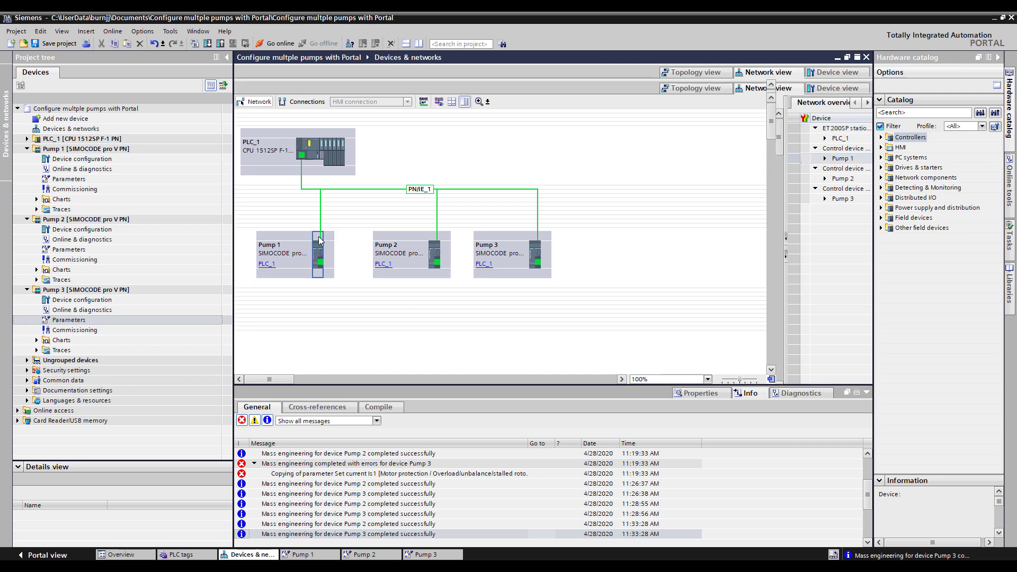
click(707, 396)
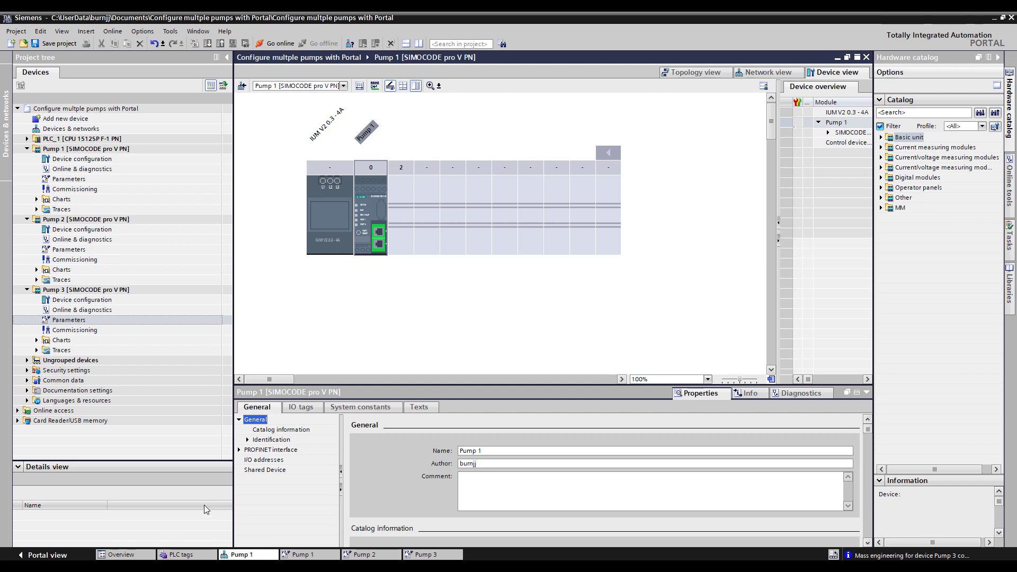
click(271, 460)
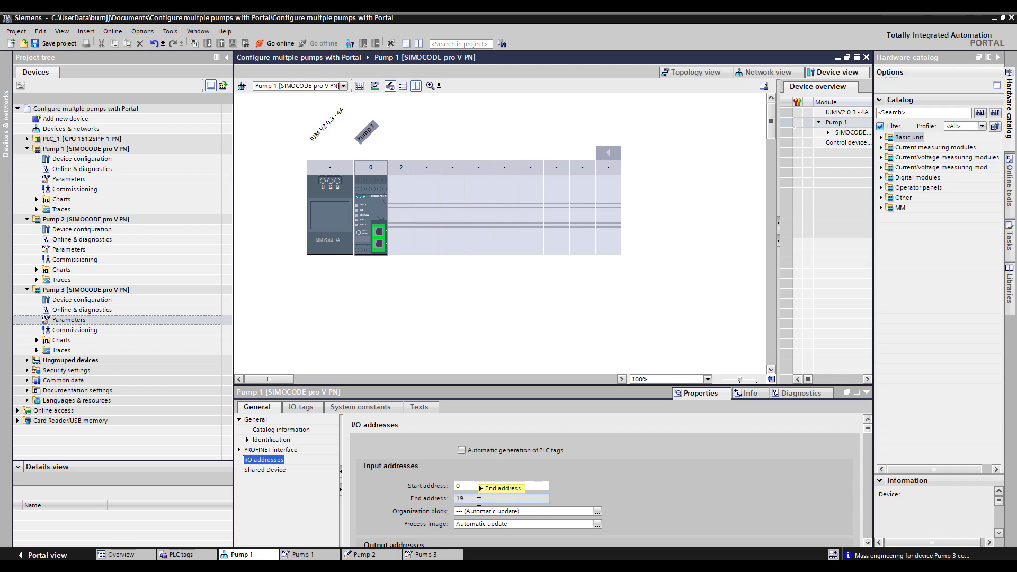
mouse_move(479, 501)
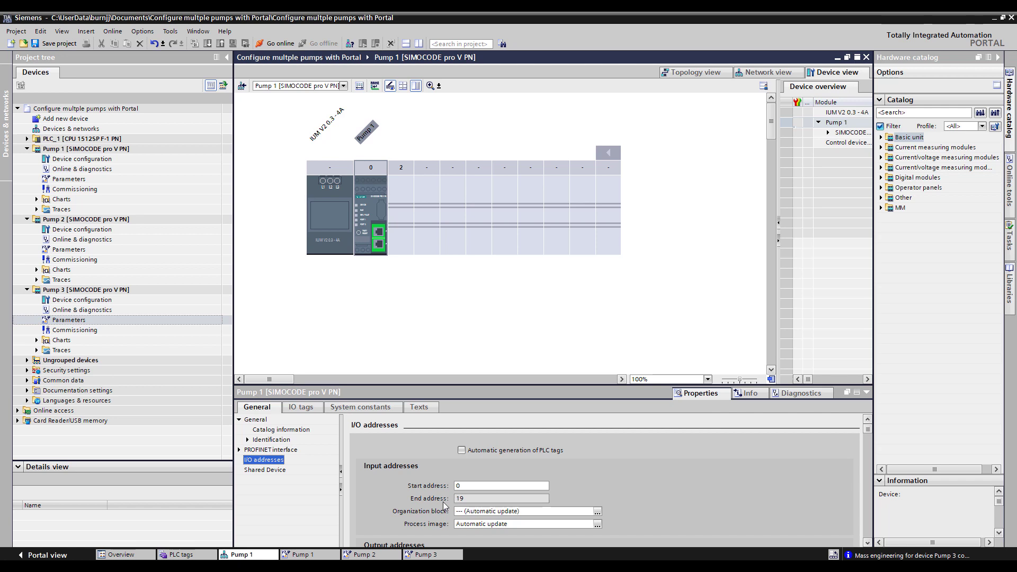
click(462, 450)
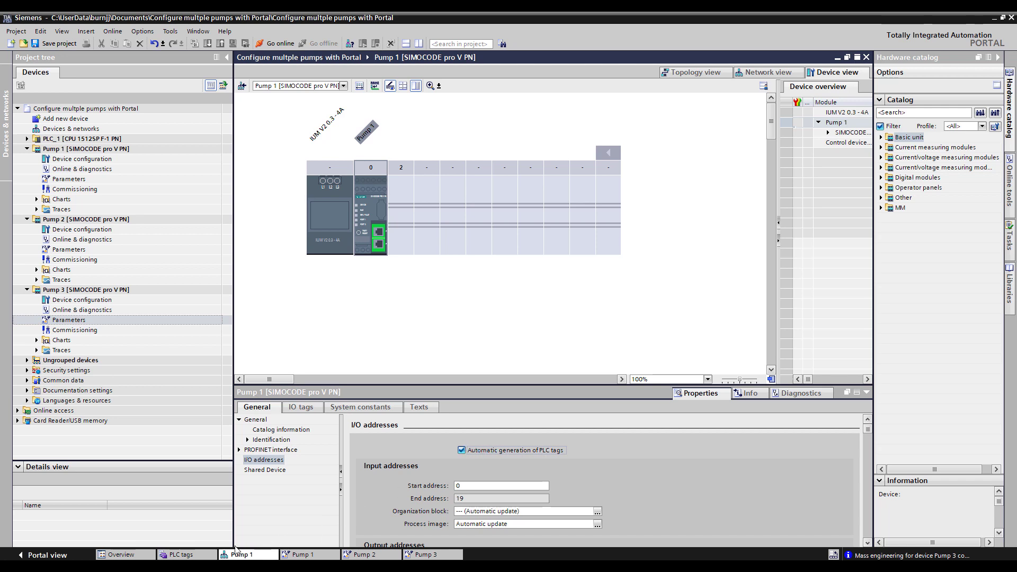
- Widen the tag table's Name column to read Pump 1's 21 auto-generated tags
click(182, 556)
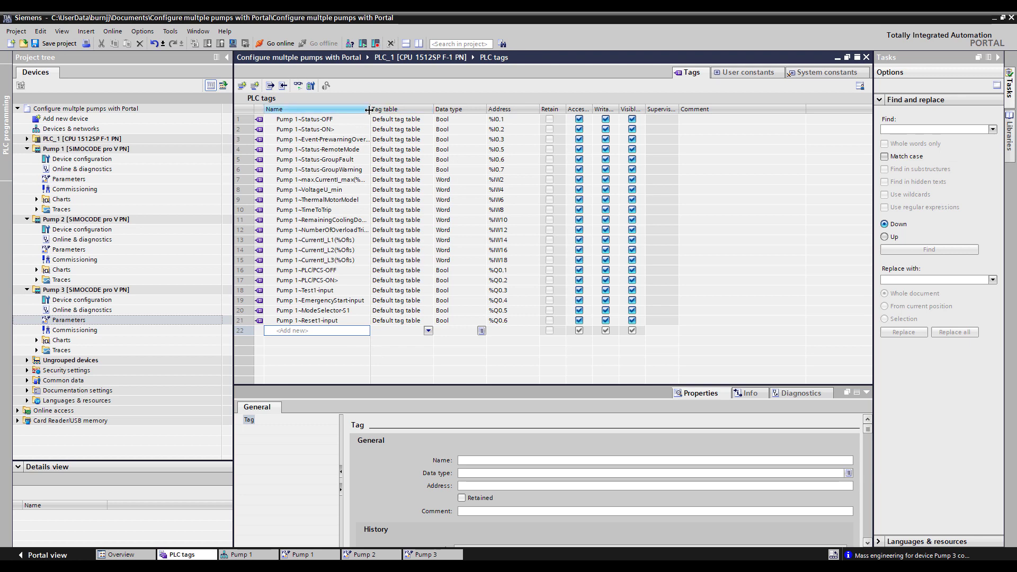
drag(369, 109, 500, 110)
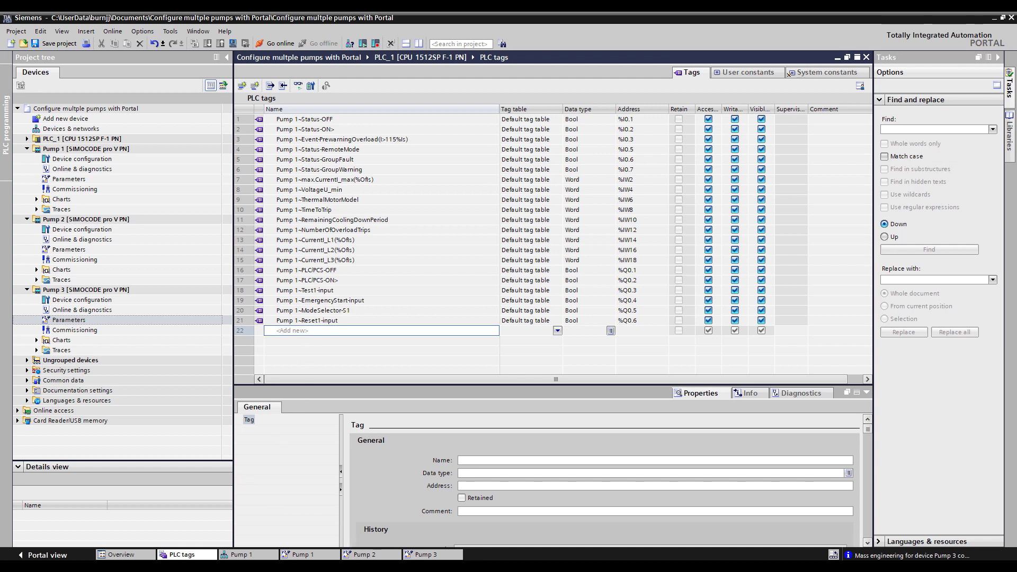
click(239, 555)
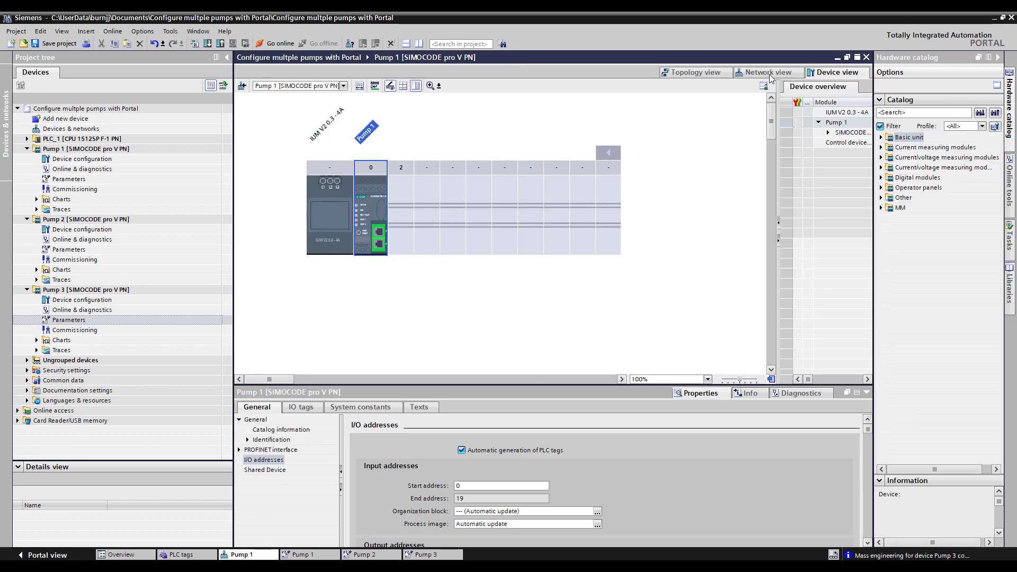
- Switch on automatic PLC tag generation for Pump 2 and Pump 3 in the network view
click(761, 75)
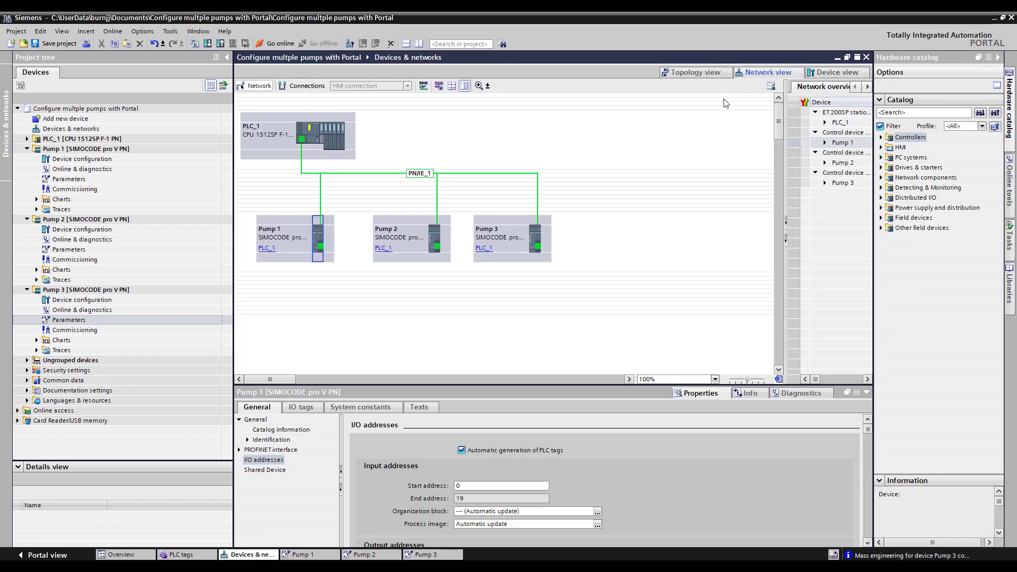
click(435, 238)
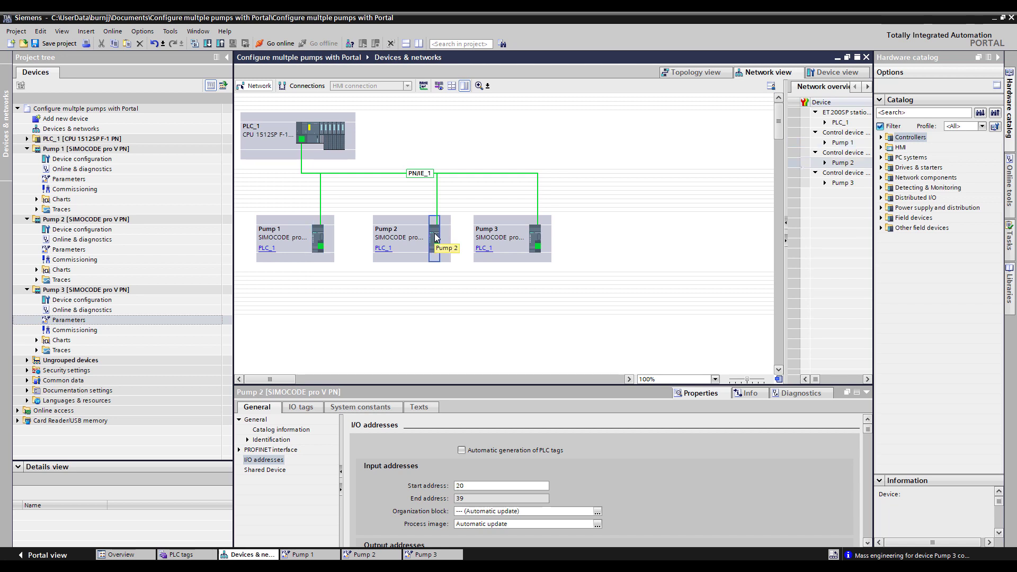
click(461, 452)
click(462, 452)
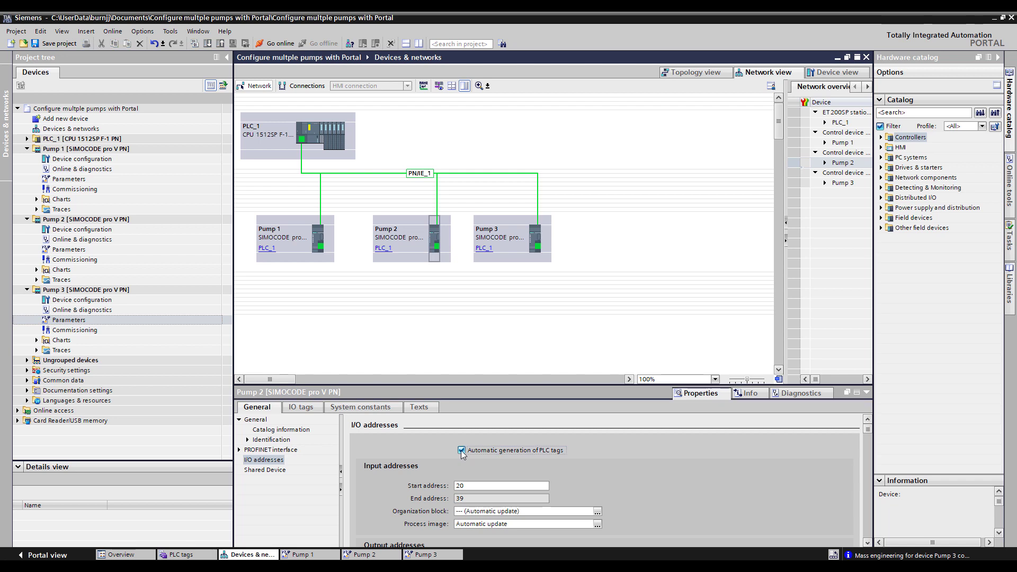
click(537, 234)
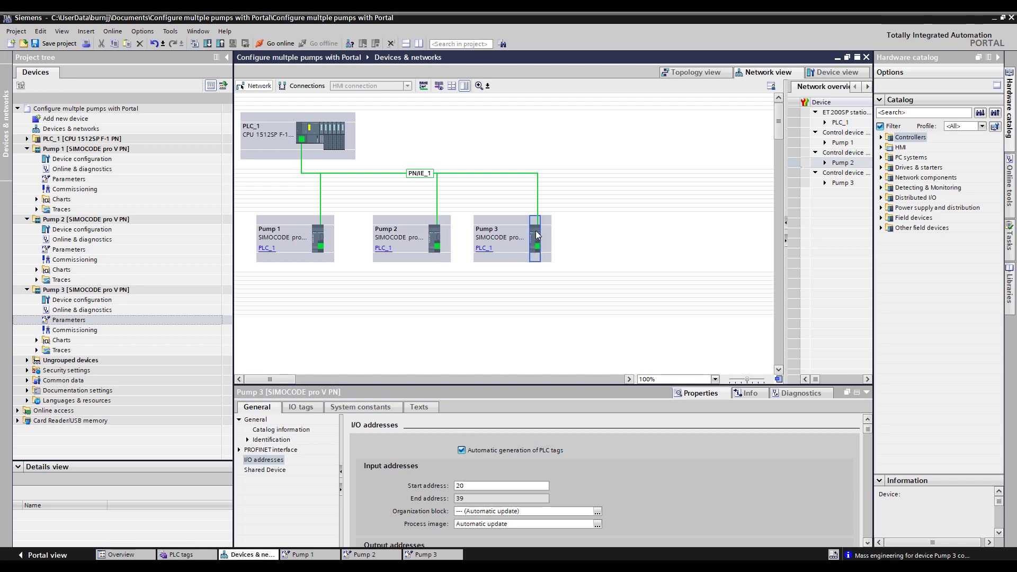
click(461, 451)
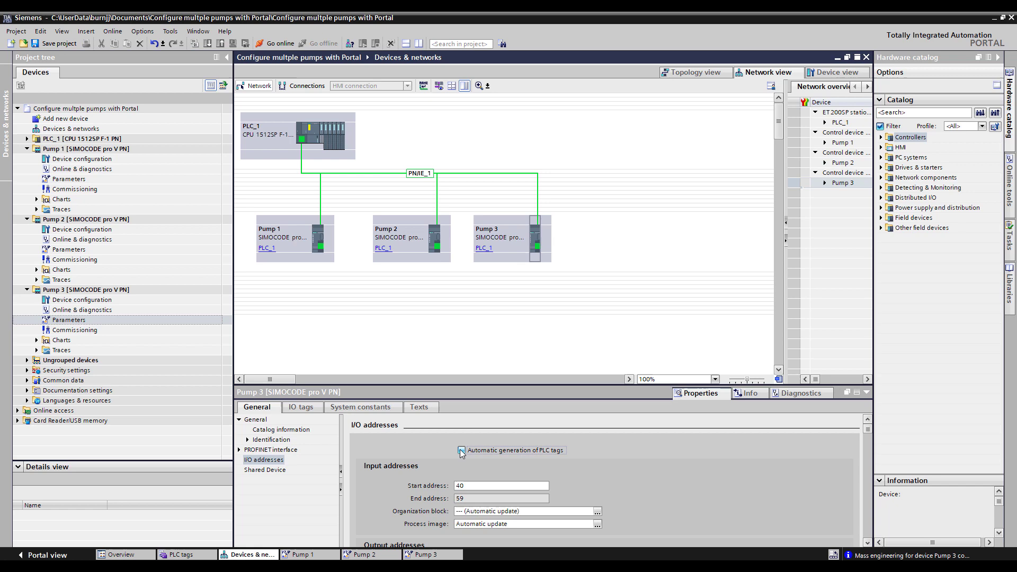
click(462, 451)
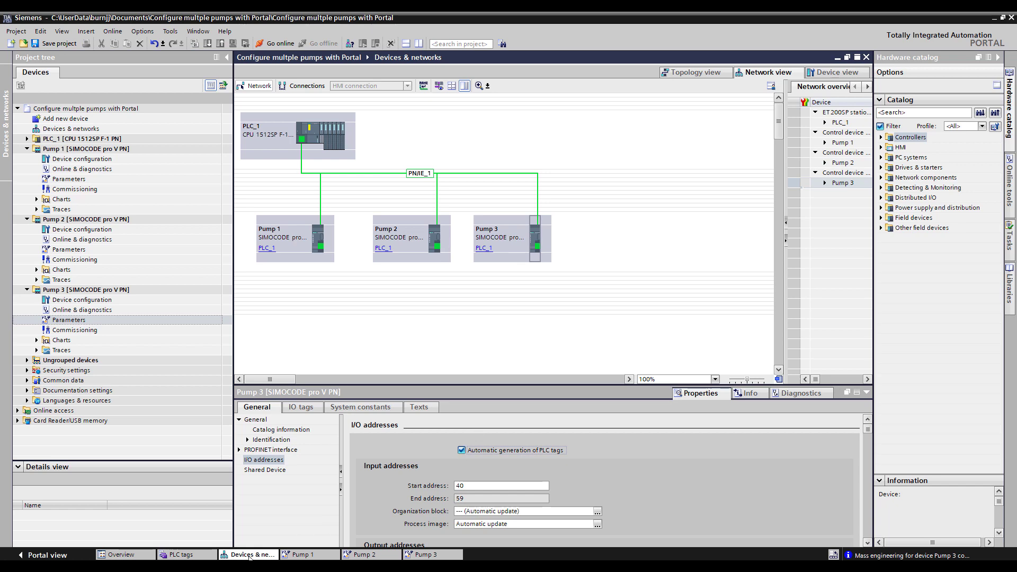
click(191, 555)
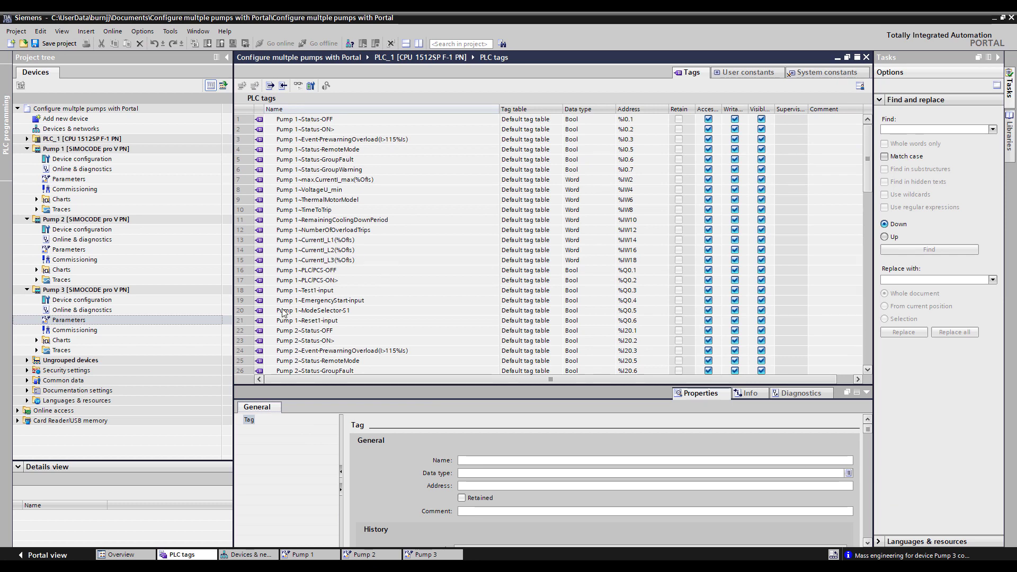
- Inspect the Pump 2~Status-OFF tag and Pump 3's first tag at %I40.1
click(287, 333)
scroll(291, 331, down, 3)
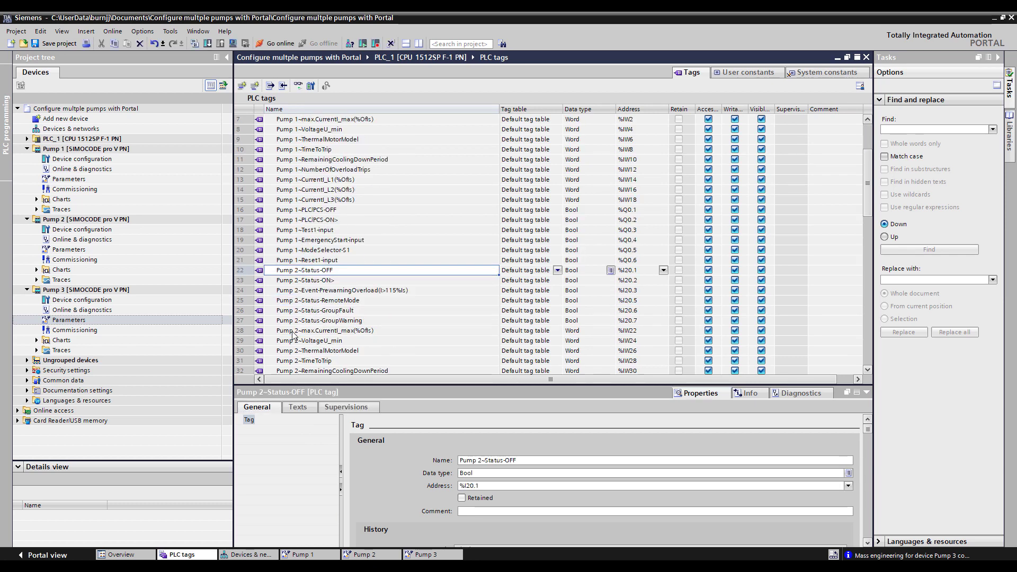
scroll(295, 327, down, 4)
scroll(294, 324, down, 4)
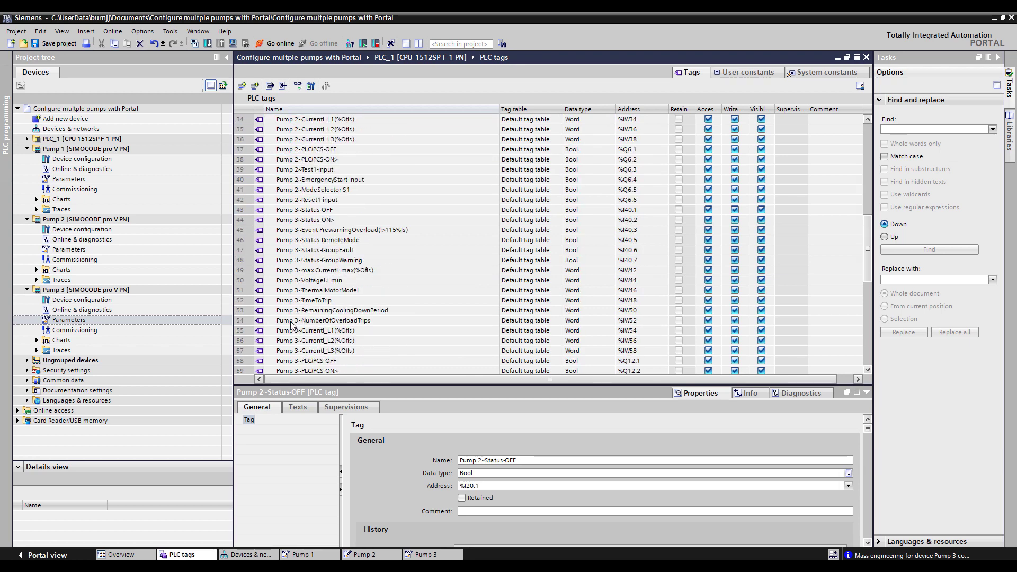
click(291, 210)
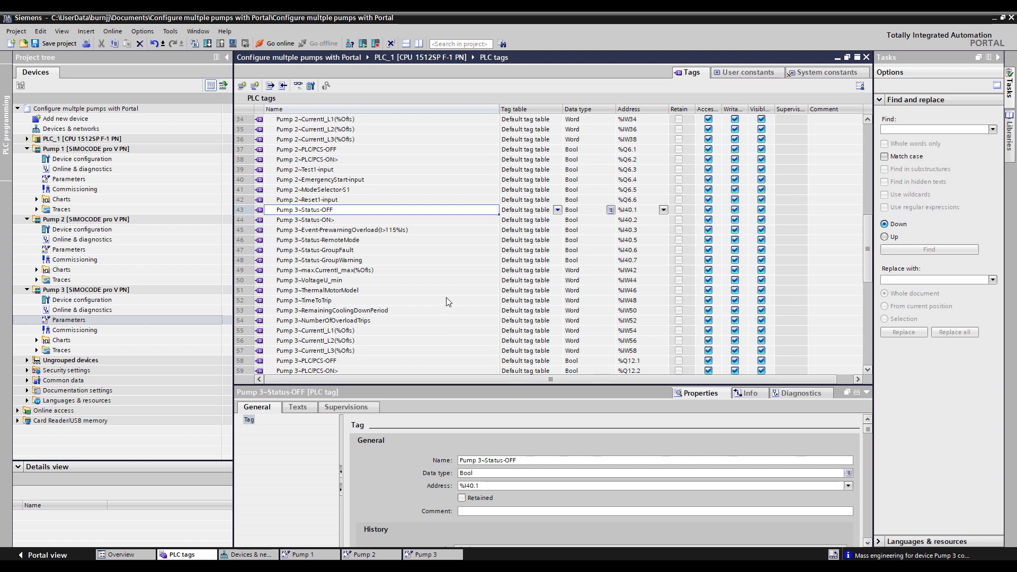
- Return to the Devices & networks view with PLC_1 and Pumps 1 to 3
click(253, 555)
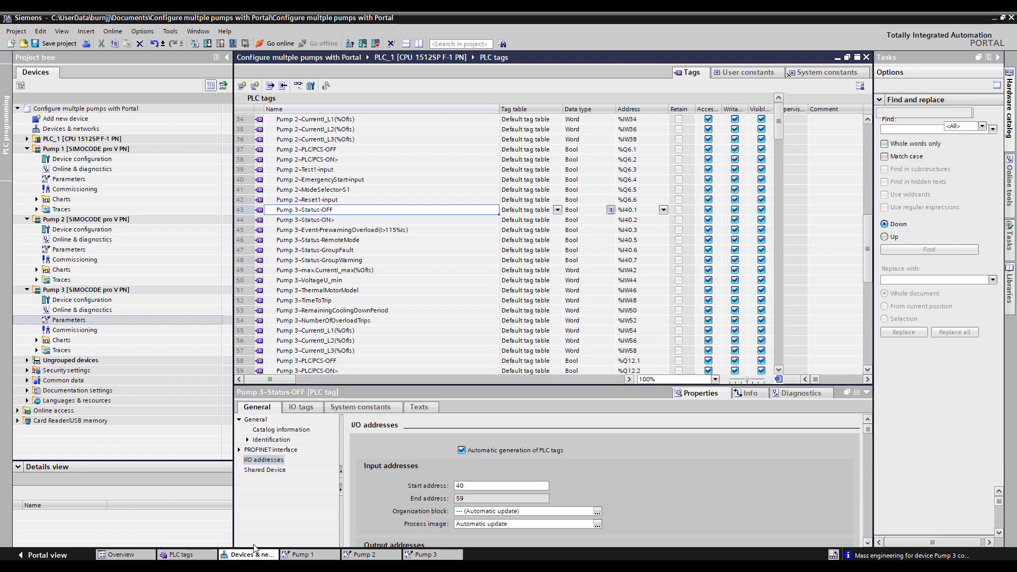